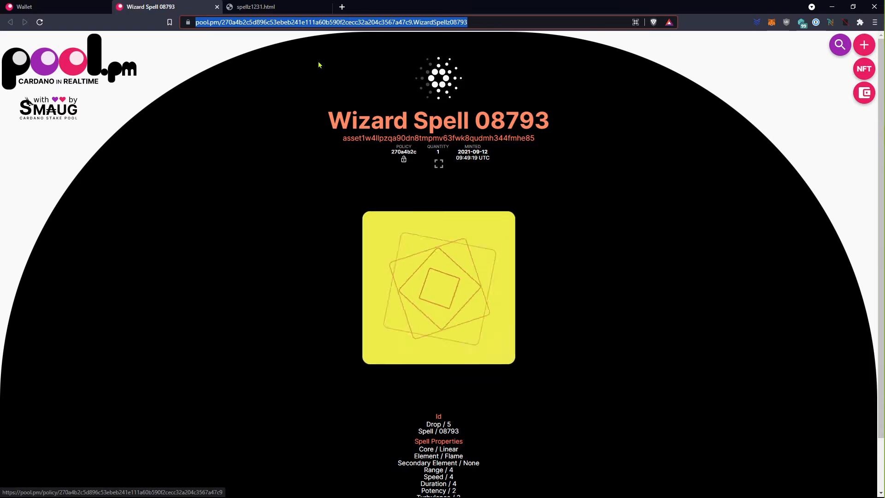
- Search the web for "obs" in a new tab and view the OBS Studio homepage with its download options
left_click(342, 7)
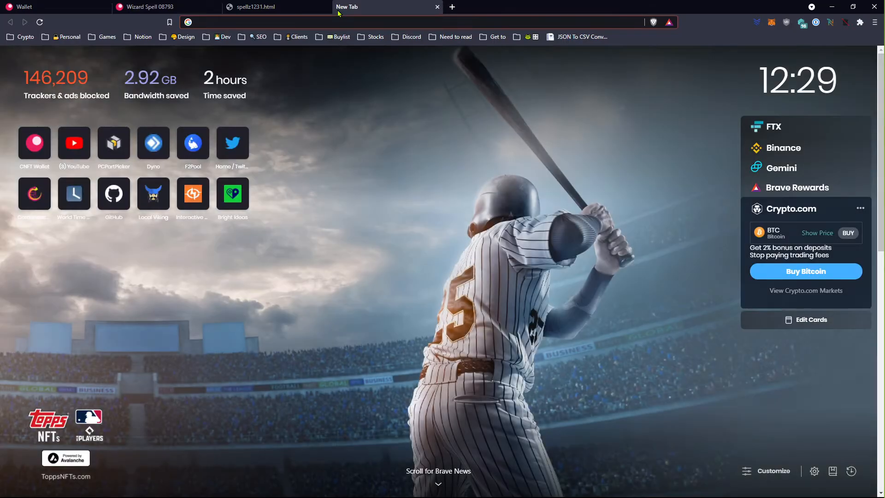
type("obs")
key("Return")
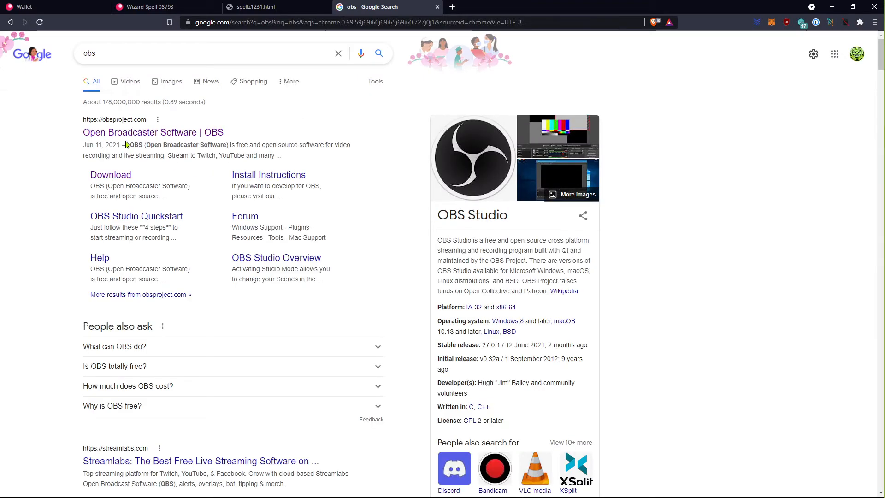
left_click(209, 137)
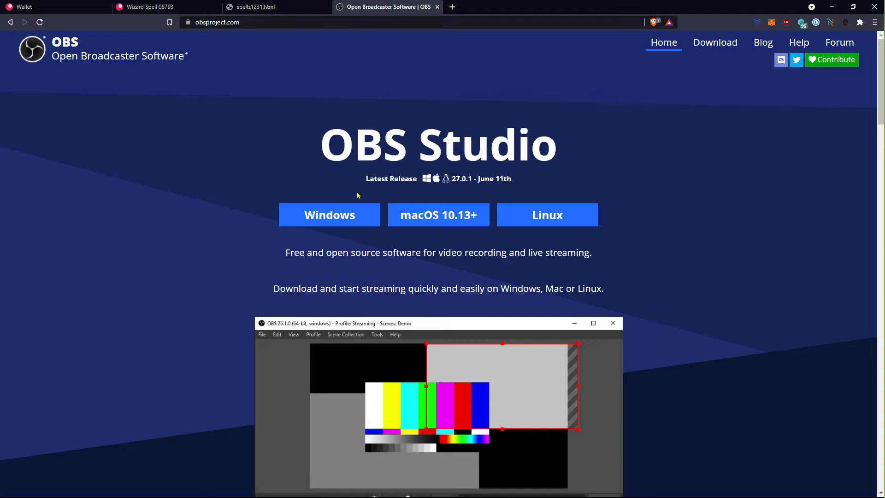
scroll(221, 220, "down", 4)
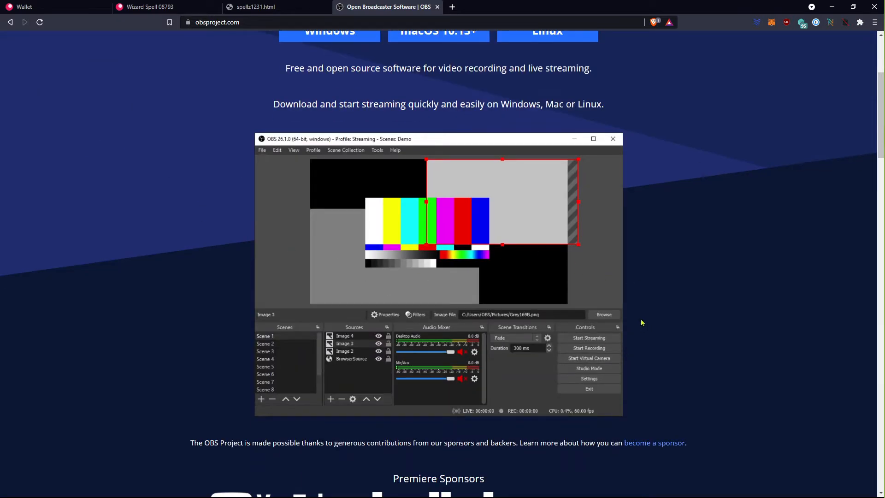
scroll(475, 284, "up", 4)
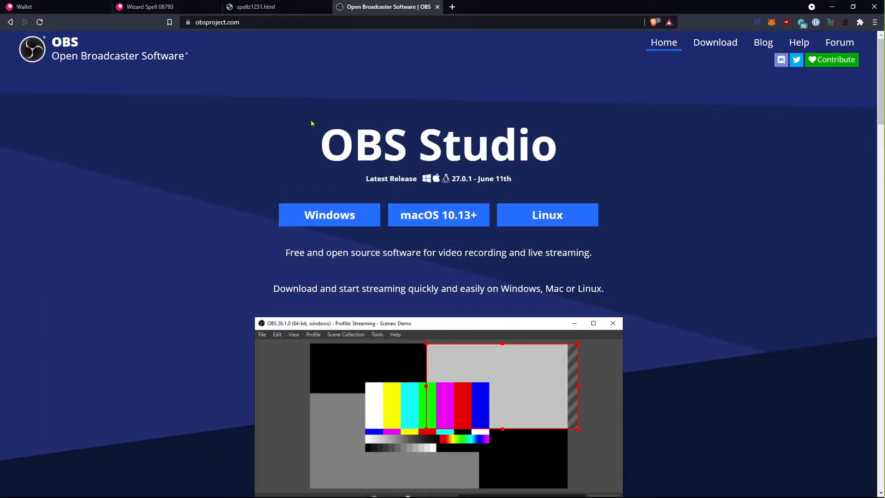
left_click(438, 7)
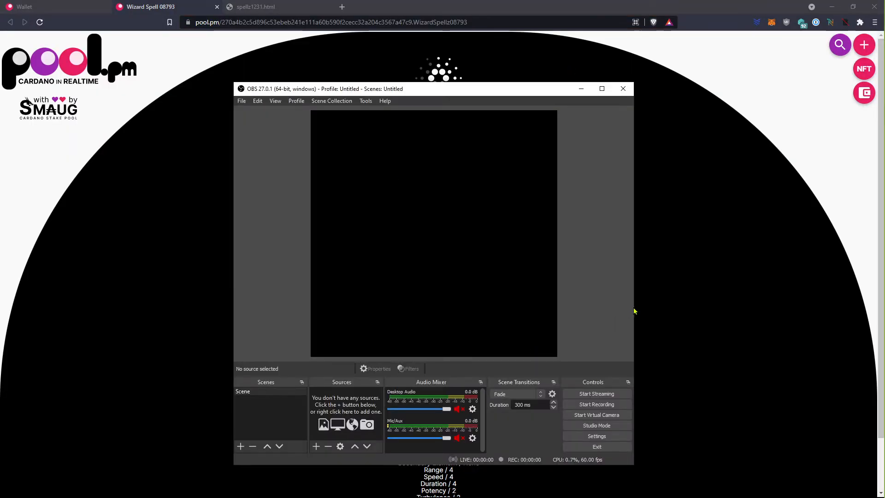
- Switch to OBS, widen its window on both sides, and set the video base (canvas) resolution to 1080x1080
left_click_drag(634, 311, 715, 306)
left_click_drag(234, 278, 137, 263)
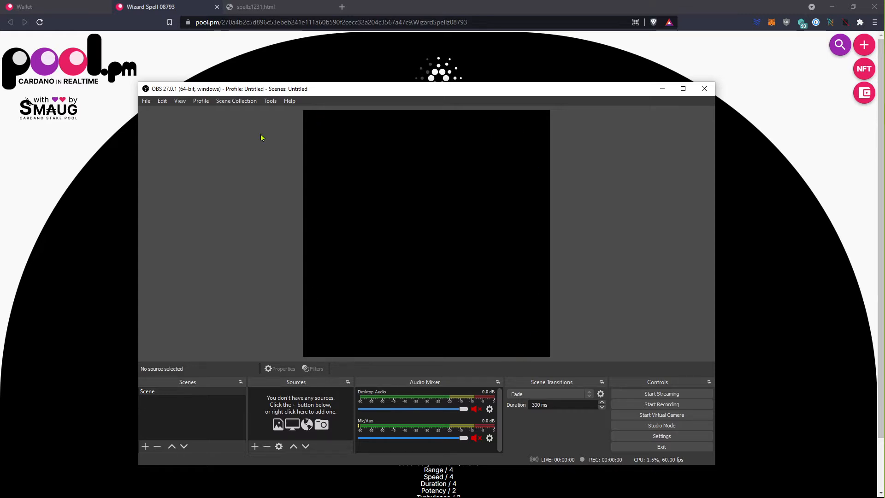
left_click(651, 438)
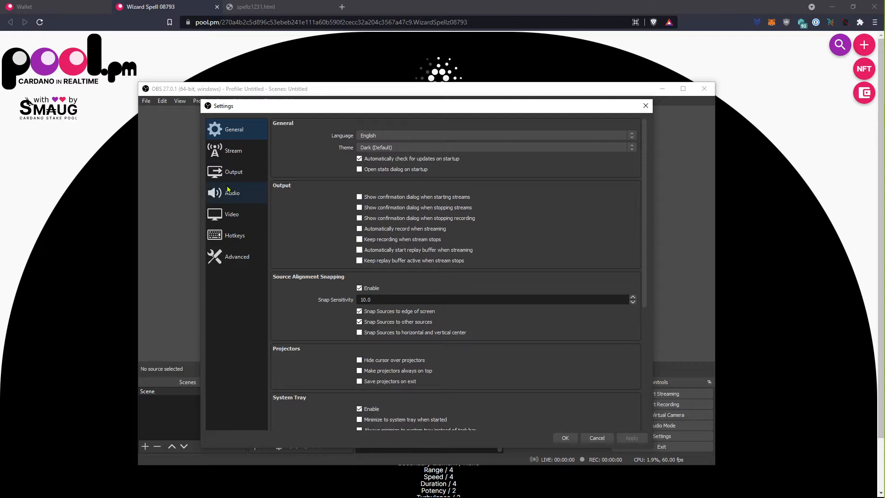
left_click(241, 190)
left_click(232, 215)
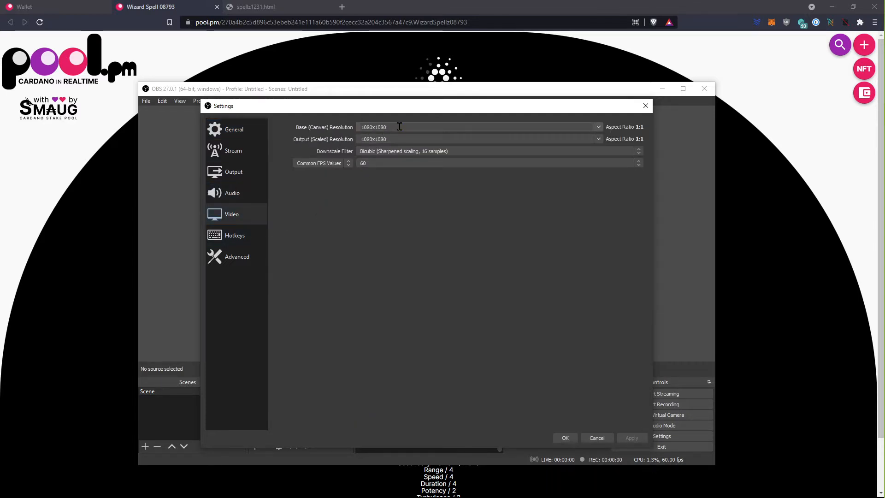
left_click_drag(399, 127, 297, 121)
type("1080")
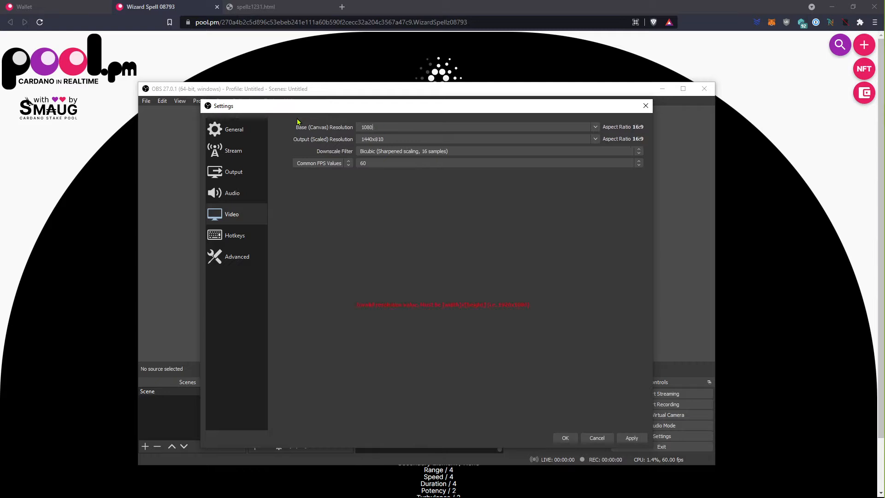
type("x1080")
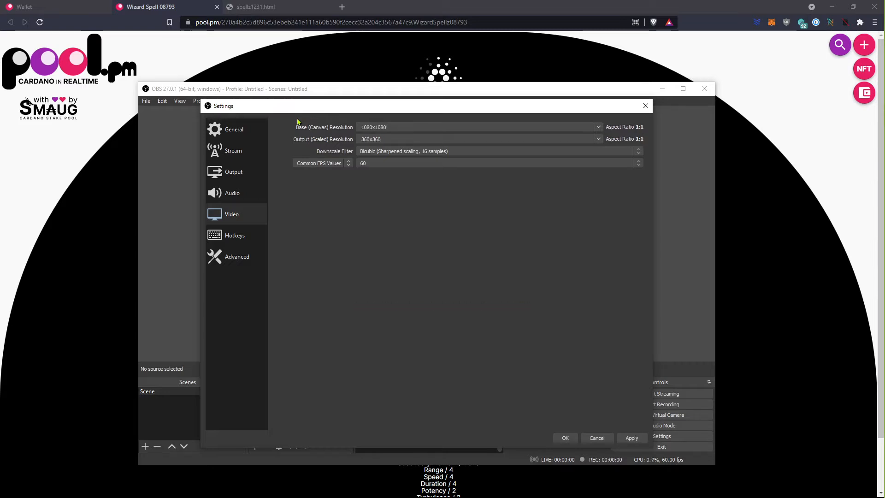
- Set the output (scaled) resolution to 1080x1080, matching the base canvas resolution
left_click_drag(387, 127, 316, 119)
left_click_drag(386, 138, 361, 140)
type("1080x1080")
left_click(468, 141)
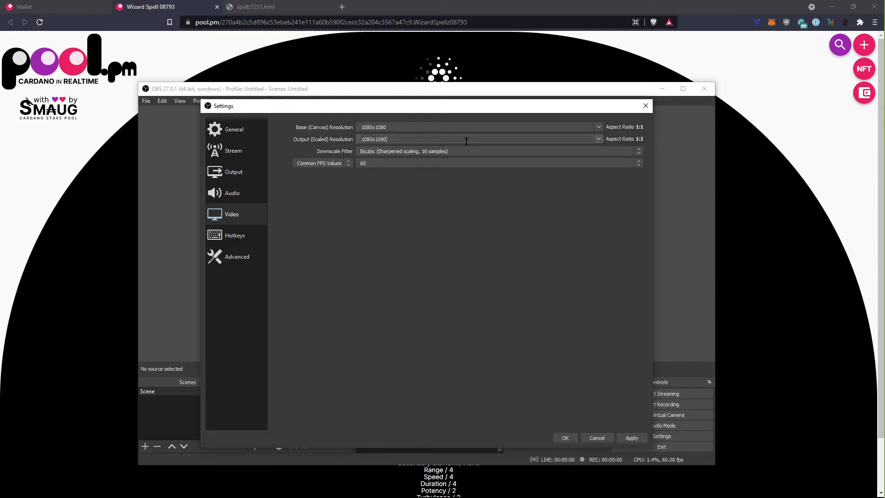
double_click(411, 127)
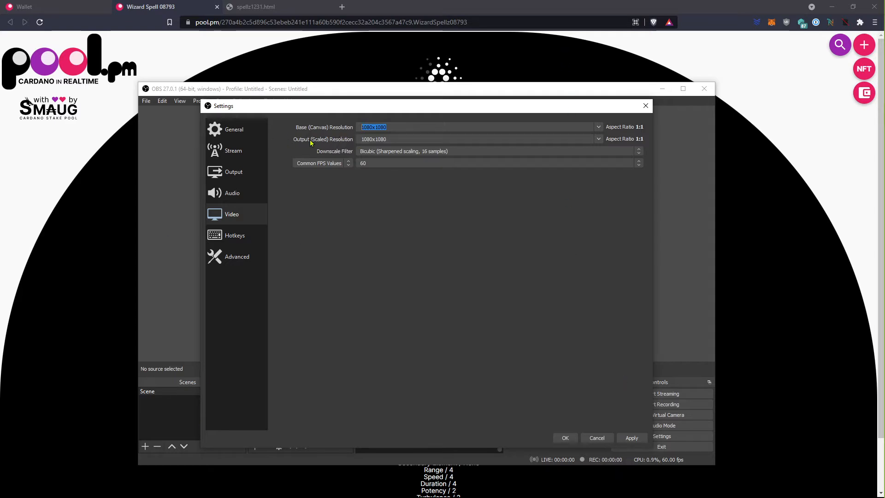
left_click(369, 139)
double_click(400, 139)
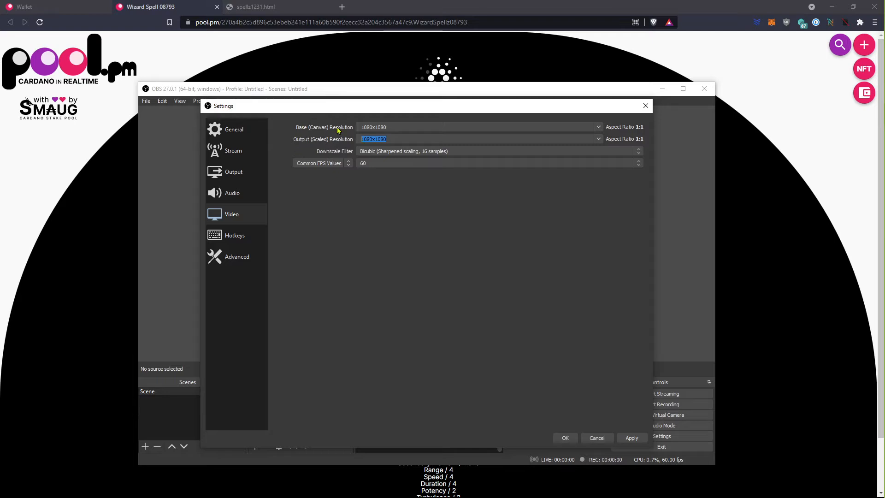
- Choose 60 as the common FPS value and apply the video settings
left_click(369, 163)
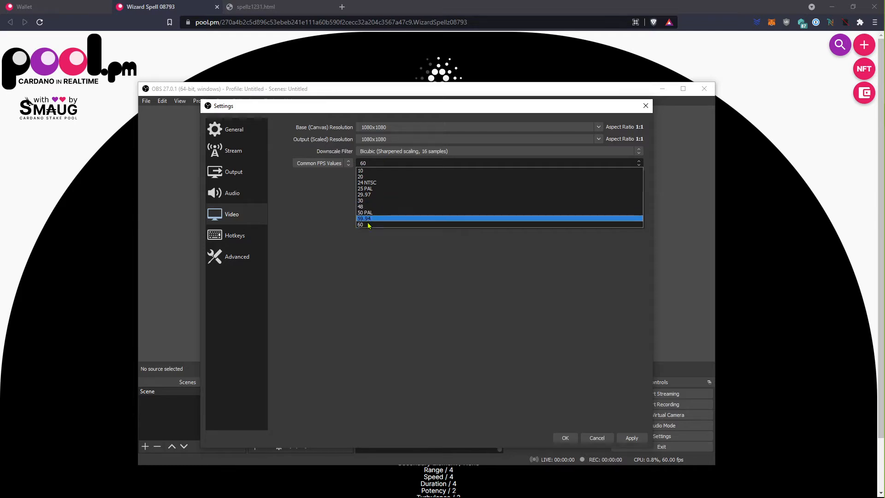
left_click(368, 224)
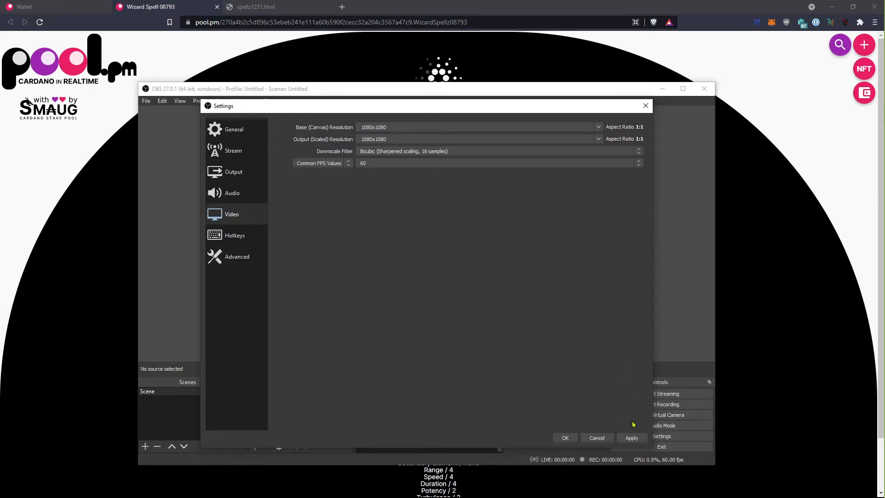
left_click(632, 438)
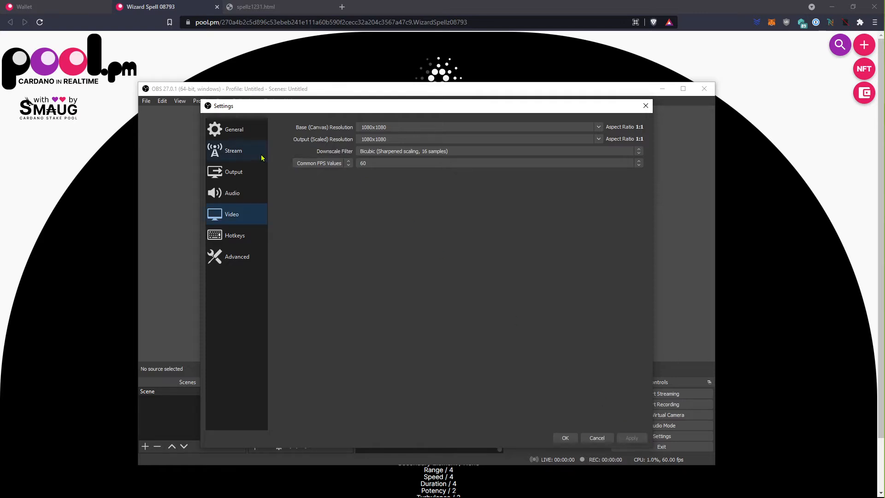
- Check the recording path in the Output settings and select mp4 as the recording format
left_click(224, 173)
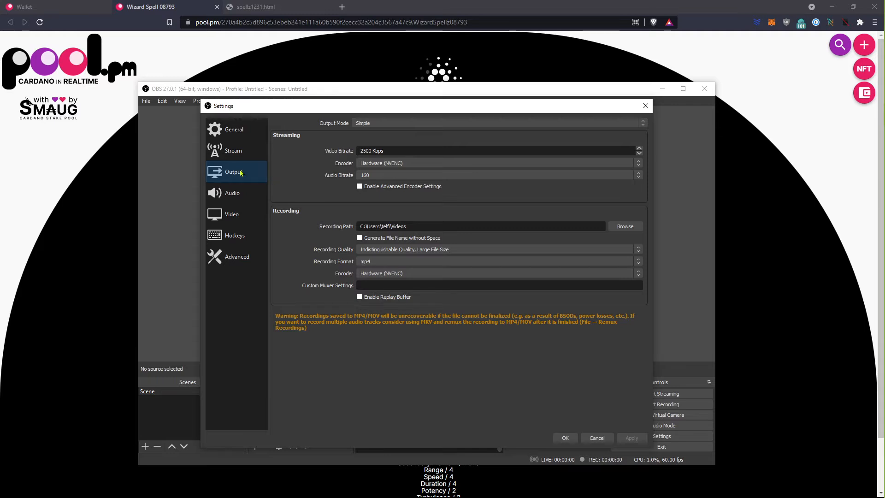
left_click_drag(426, 222, 338, 216)
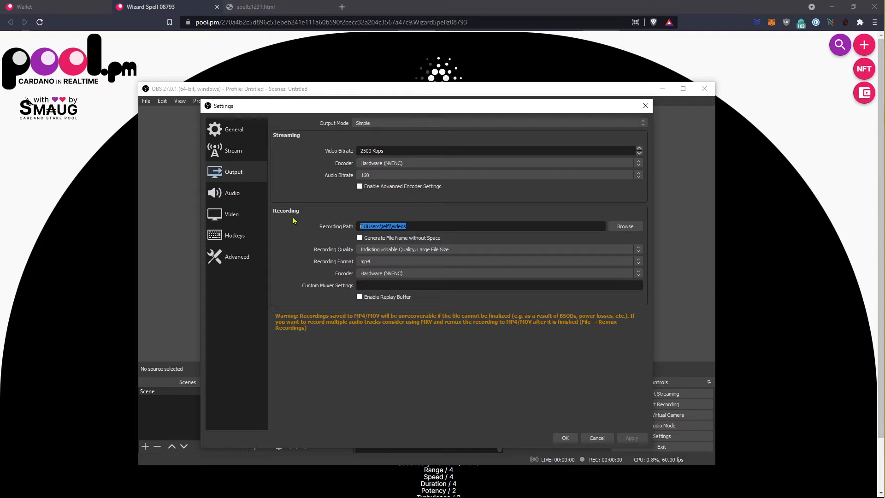
left_click(408, 228)
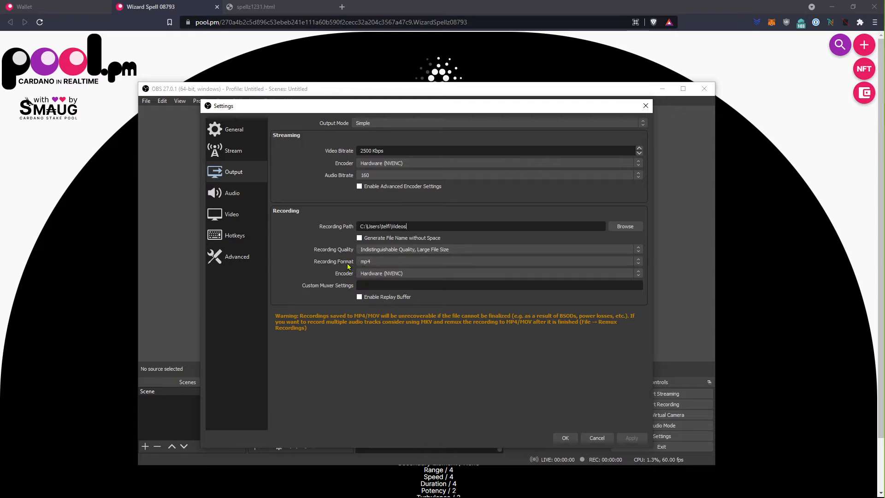
left_click(397, 262)
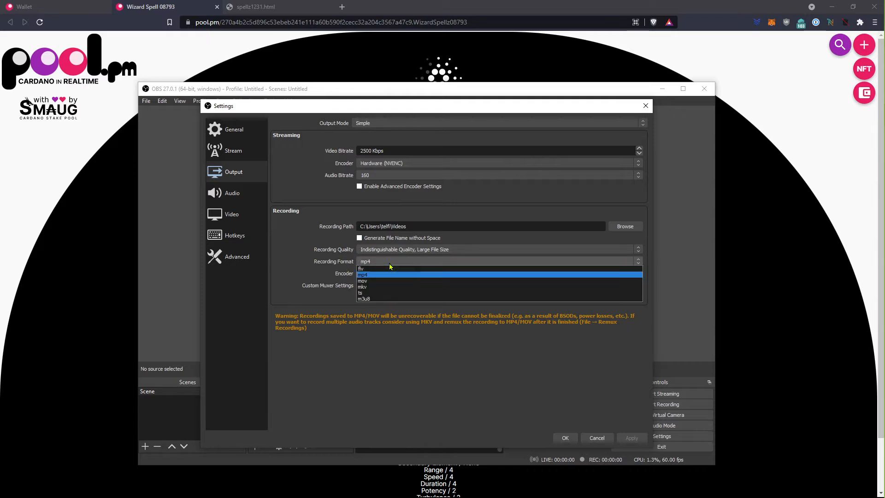
left_click(369, 275)
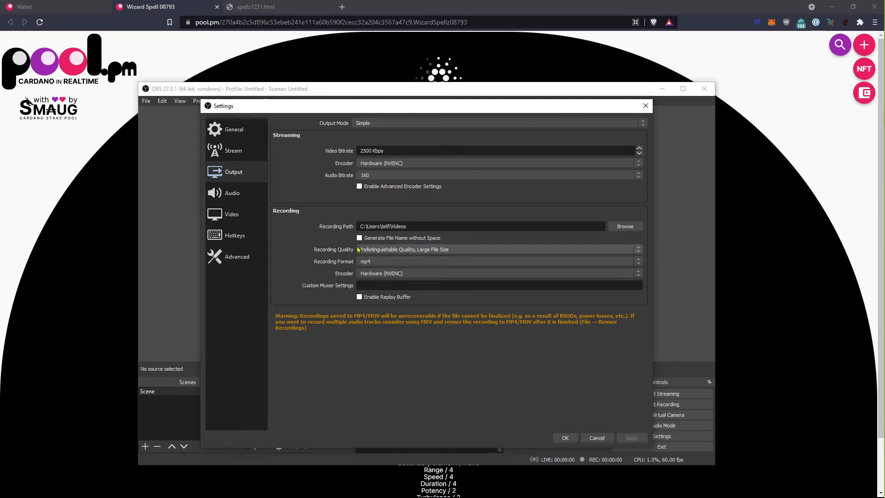
- Set the recording quality to Indistinguishable Quality, Large File Size with mov as the format, and save the settings
left_click(391, 251)
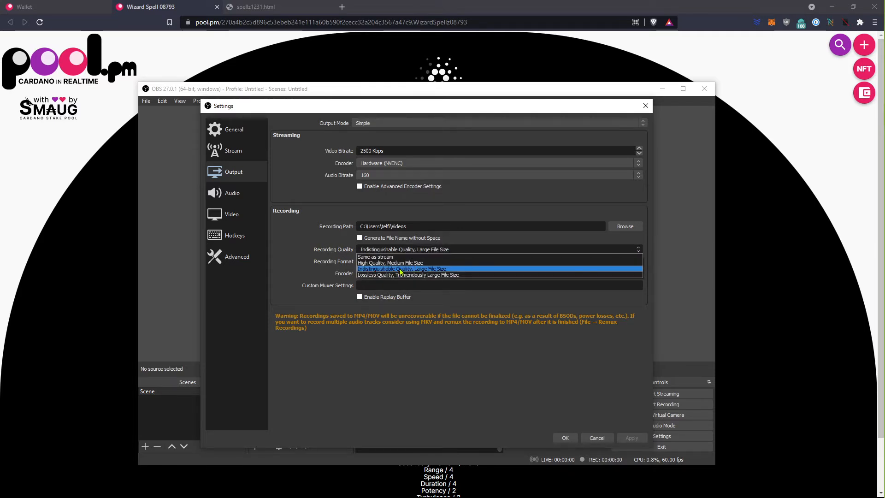
left_click(436, 270)
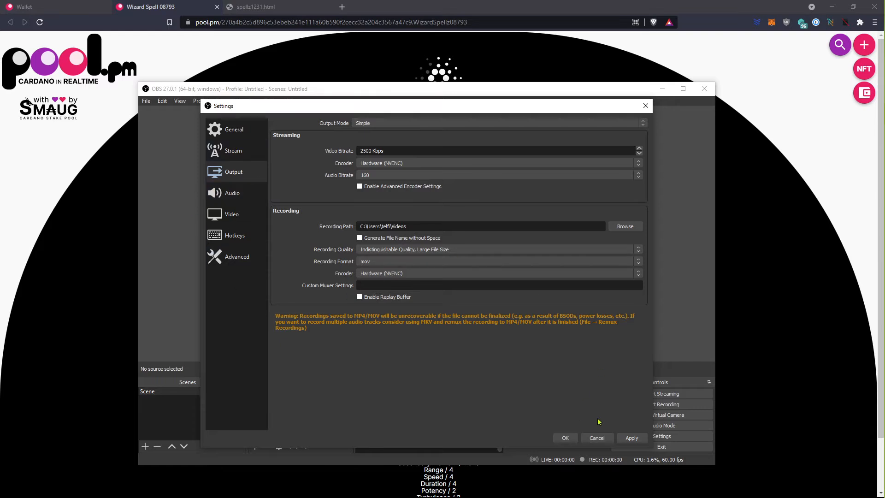
left_click(565, 437)
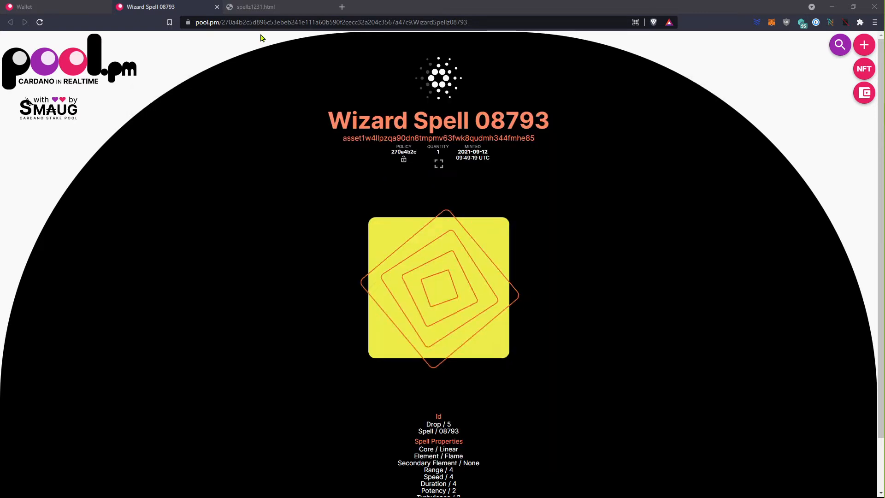
- Switch to the browser, view the animation in spellz1231.html, and return to the Wizard Spell 08793 page
left_click(262, 37)
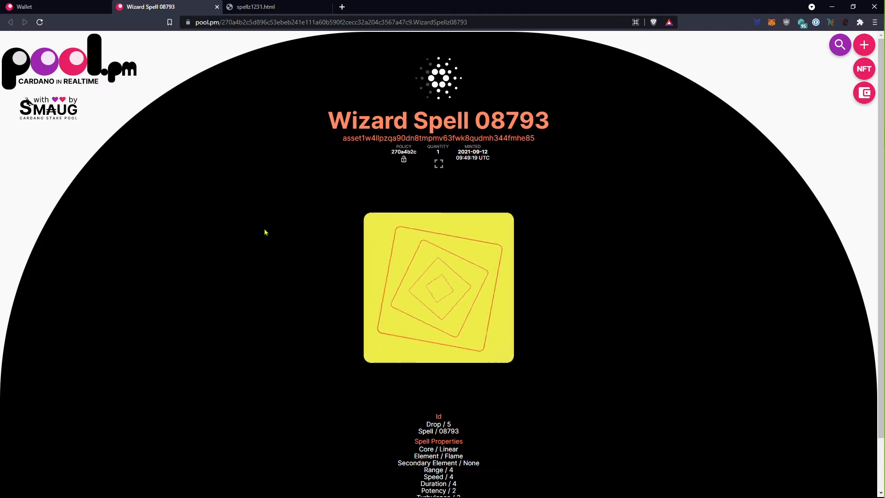
key("ctrl+Tab")
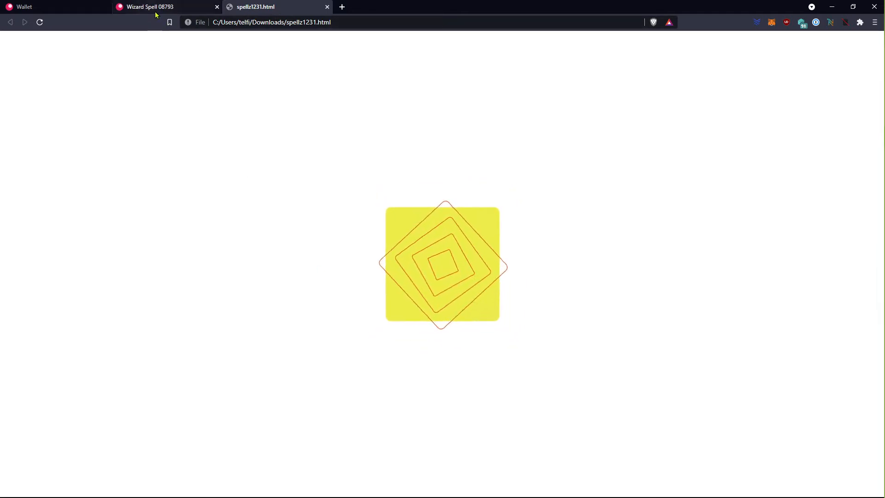
left_click(183, 7)
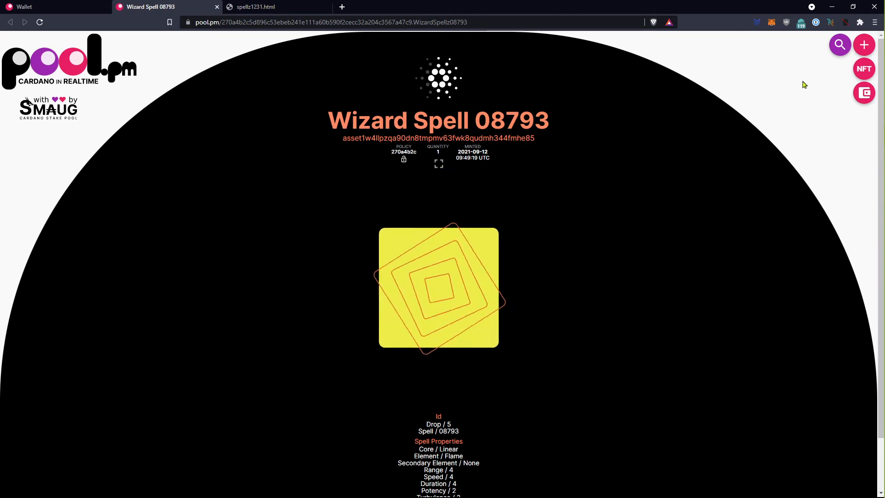
- Try zooming the Wizard Spell 08793 page to 110% and restore it to 100%
left_click(875, 23)
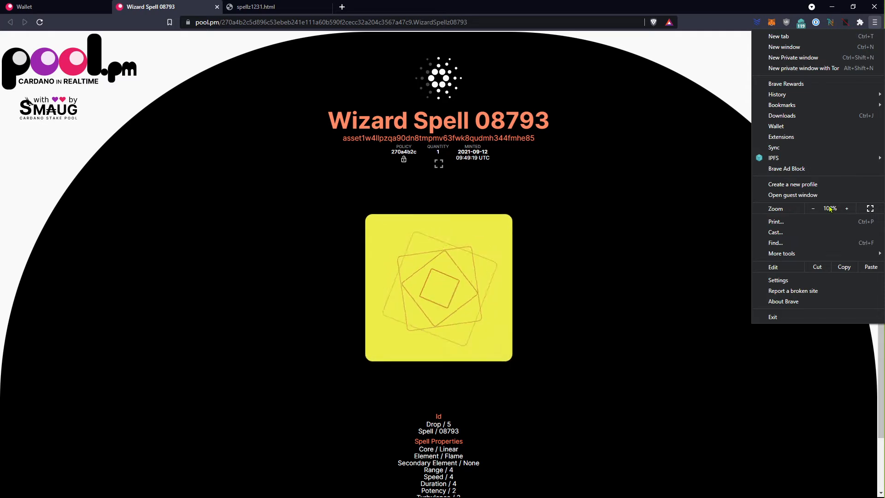
left_click(844, 210)
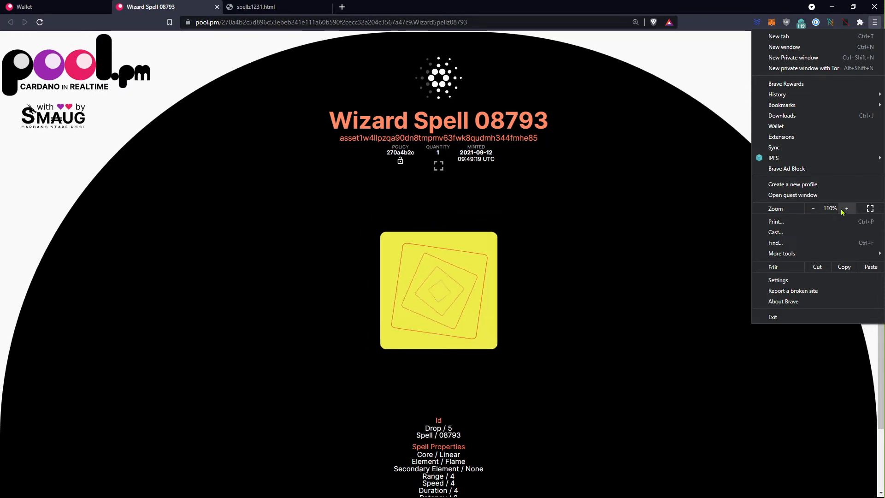
left_click(813, 208)
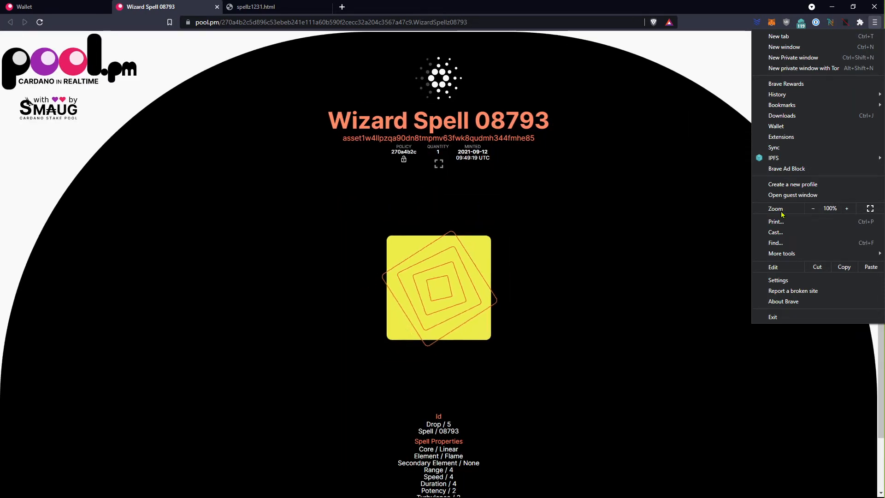
left_click(536, 329)
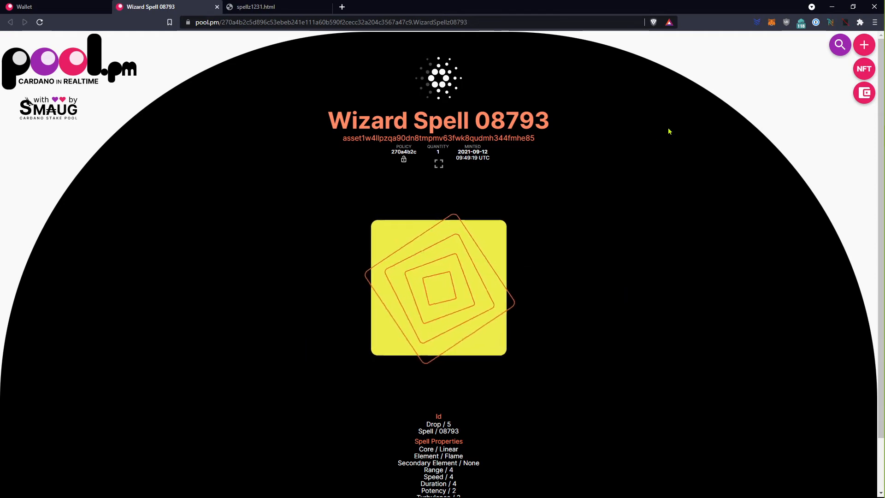
- Display the Wizard Spell 08793 artwork in full screen and enlarge it to 400% zoom
left_click(438, 164)
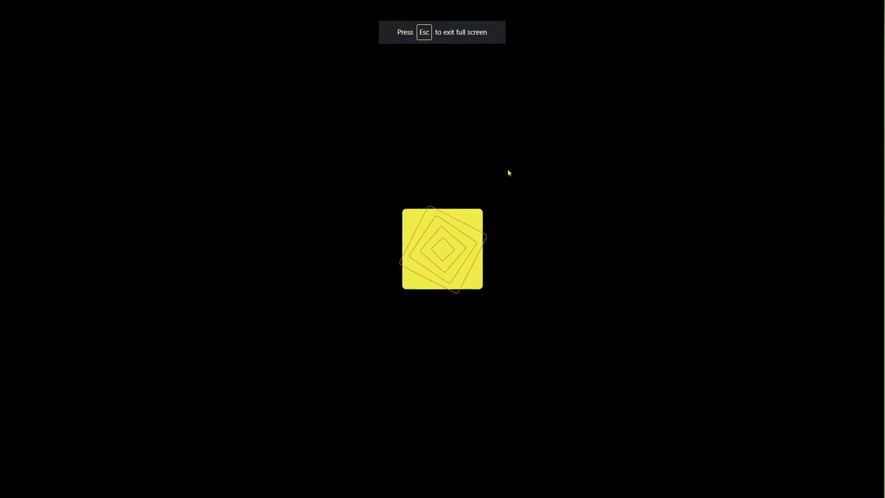
key("ctrl+plus")
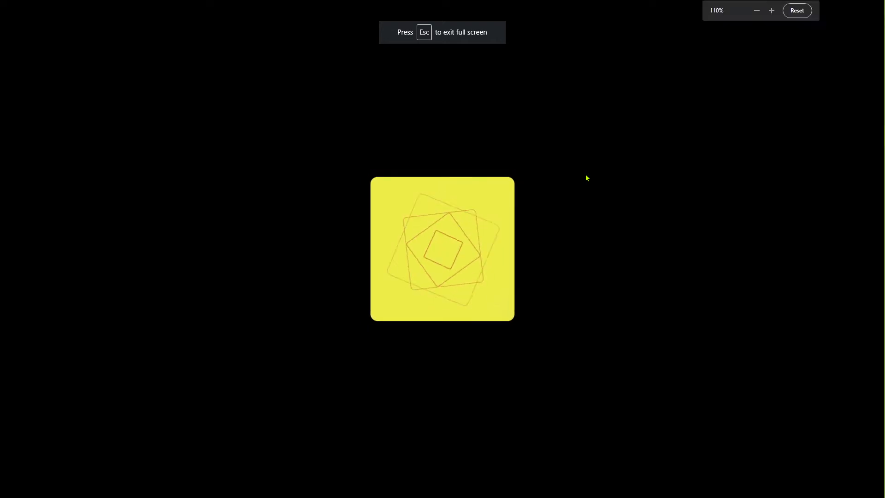
key("ctrl+plus")
key("ctrl+plus")
key("ctrl+plus")
key("ctrl+plus")
key("ctrl+plus")
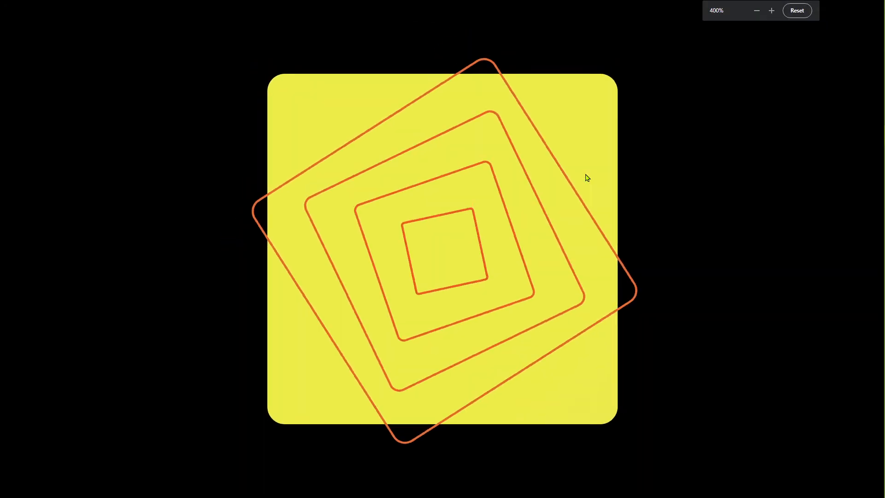
- Try the full-screen artwork at 500% zoom and reduce the zoom until the whole animated yellow square fits the display
key("ctrl+plus")
key("ctrl+plus")
key("ctrl+plus")
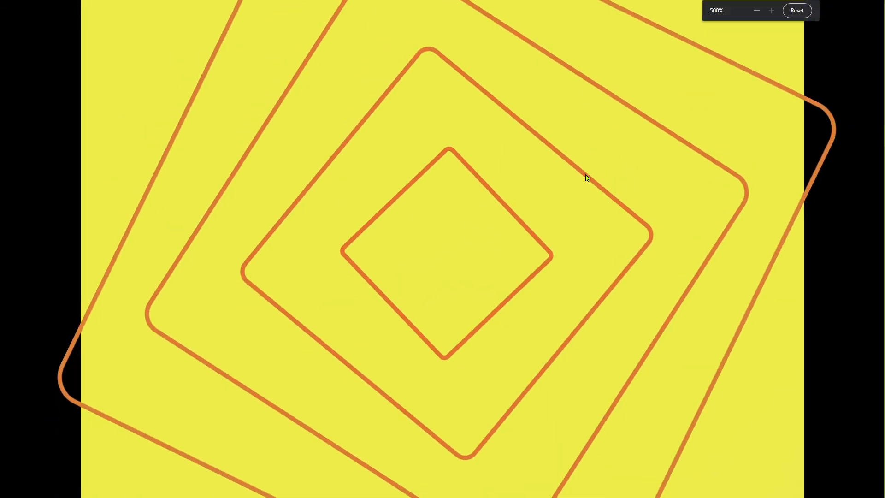
key("ctrl+minus")
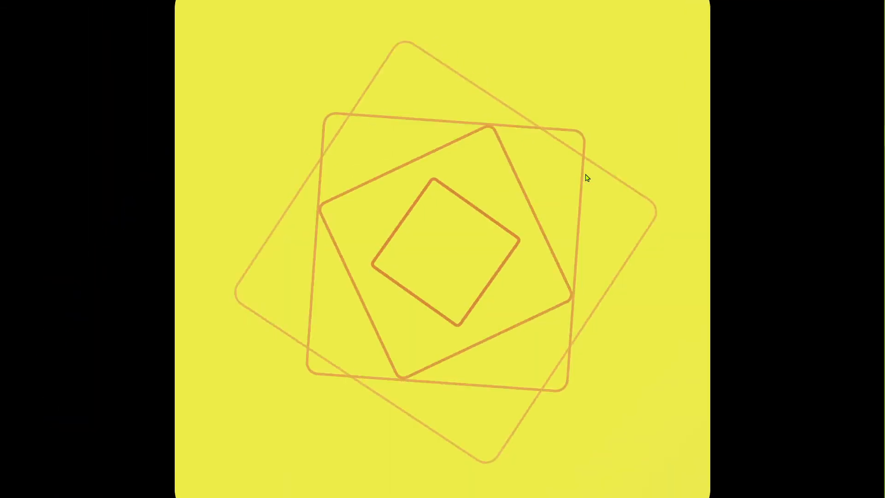
key("ctrl+minus")
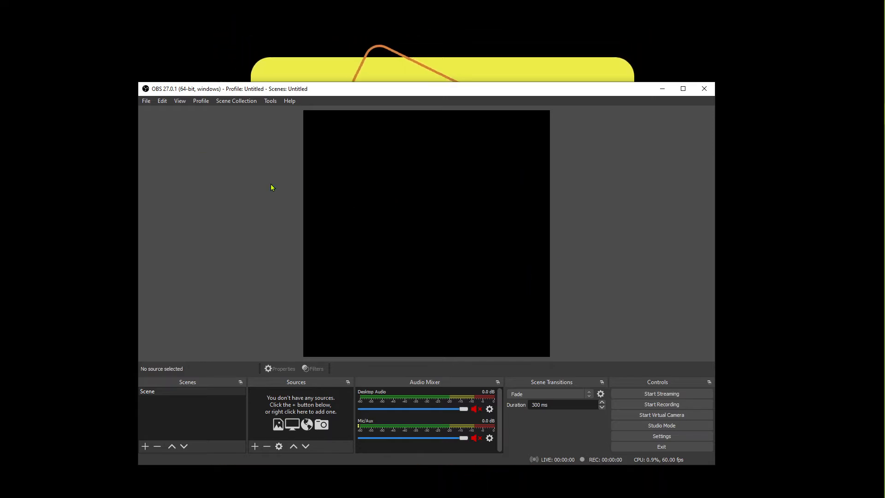
- Switch to OBS and add a new Window Capture source named Spell to the scene
left_click(252, 447)
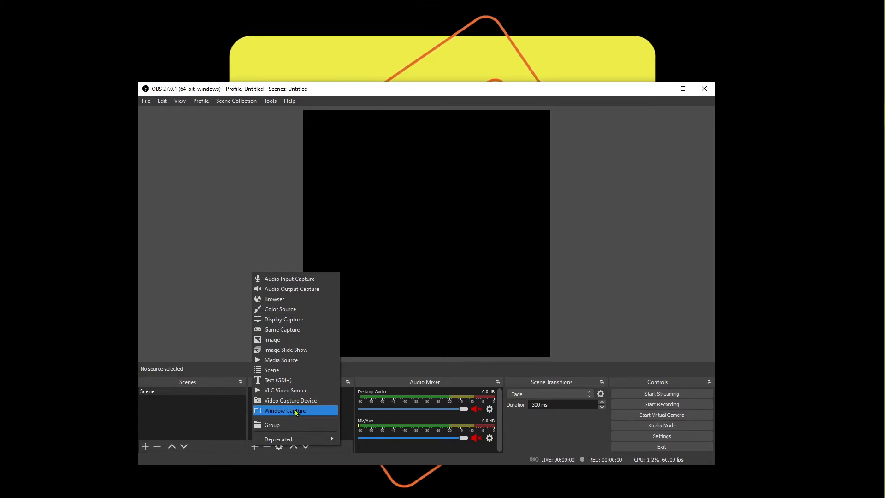
left_click(264, 413)
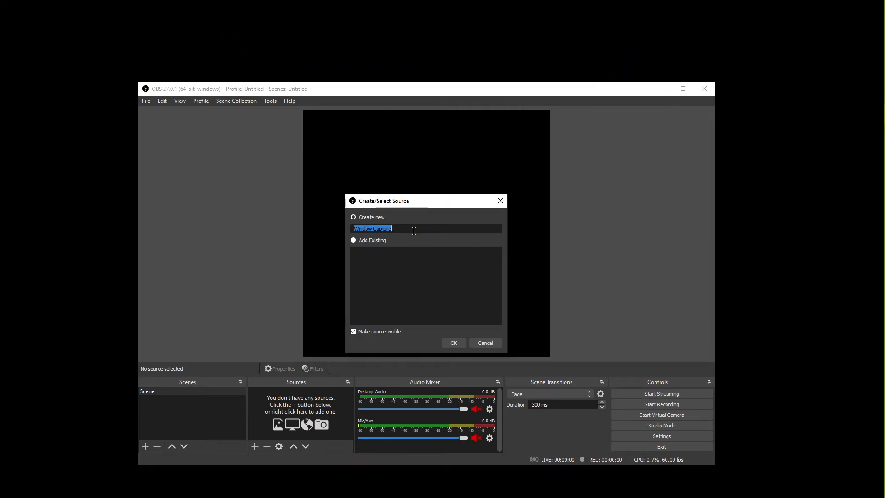
key("BackSpace")
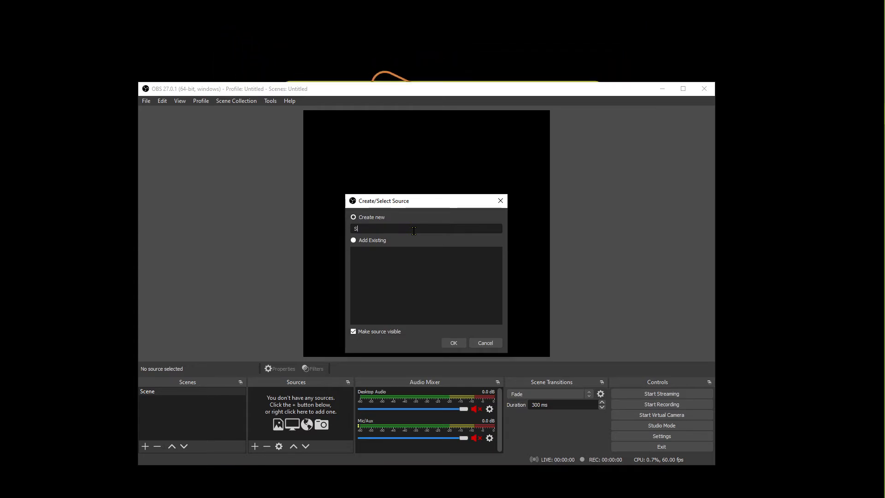
left_click(450, 345)
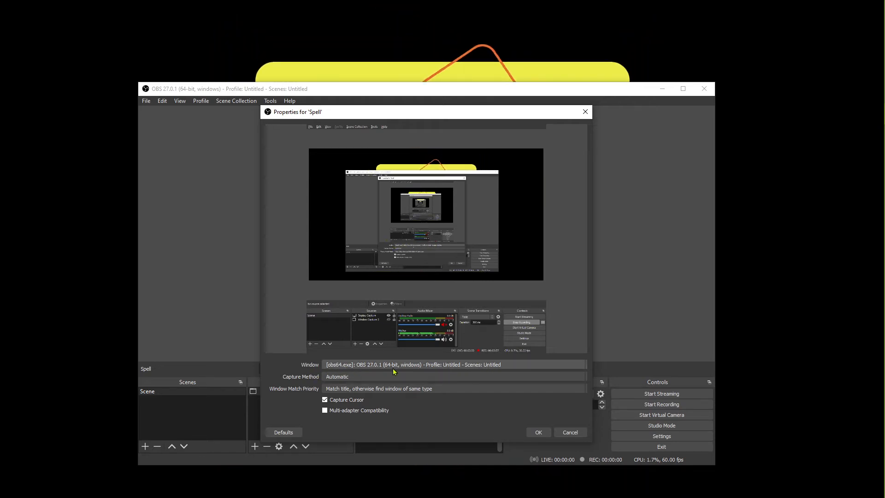
- Set the Spell source to capture the Brave window Wizard Spell 08793 without the cursor, and accept its properties
left_click(334, 365)
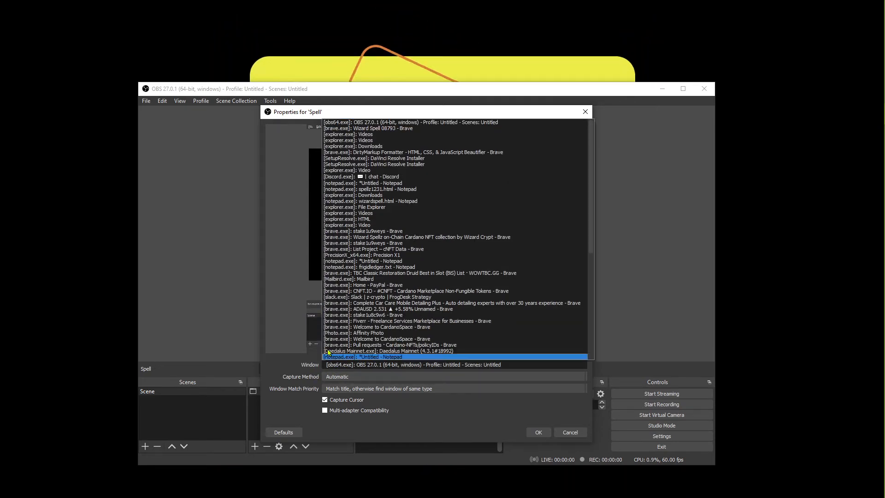
left_click(349, 133)
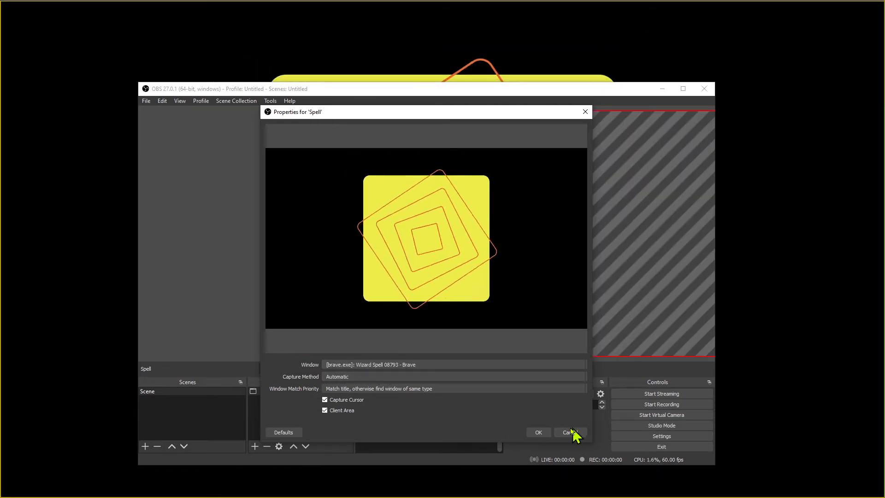
left_click(325, 400)
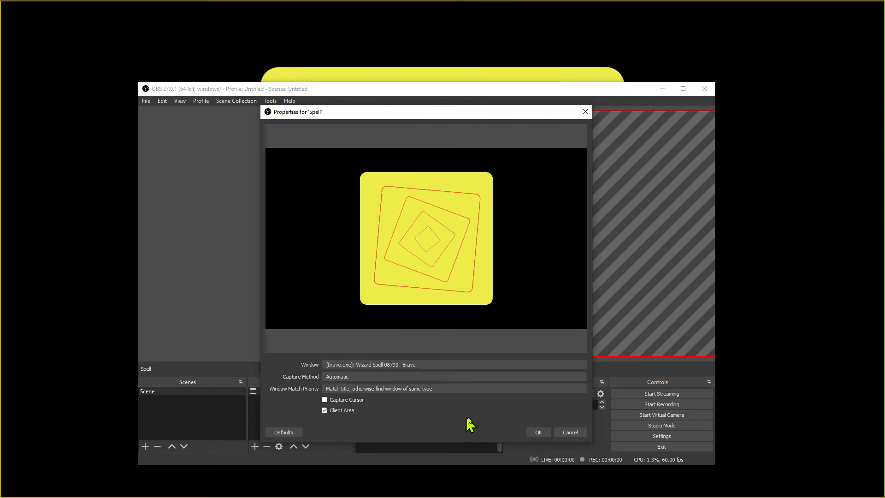
left_click(539, 432)
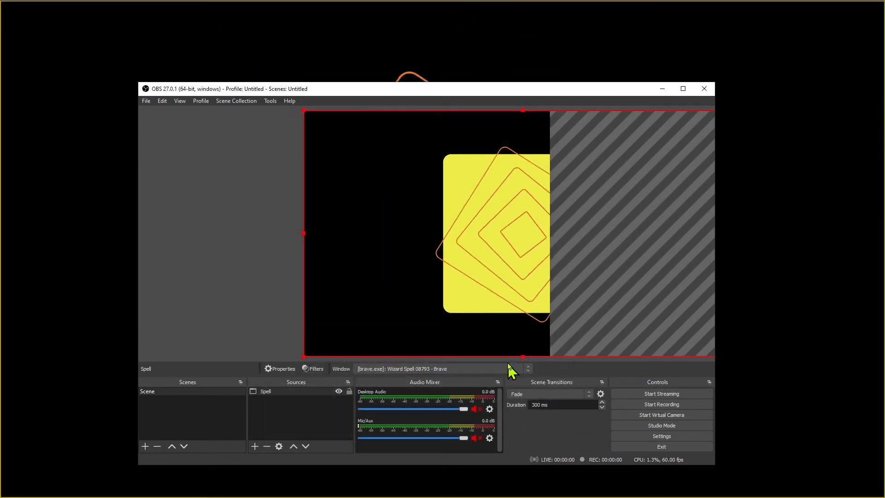
- Center the Spell source on the square canvas and deselect it
left_click(267, 179)
left_click(372, 176)
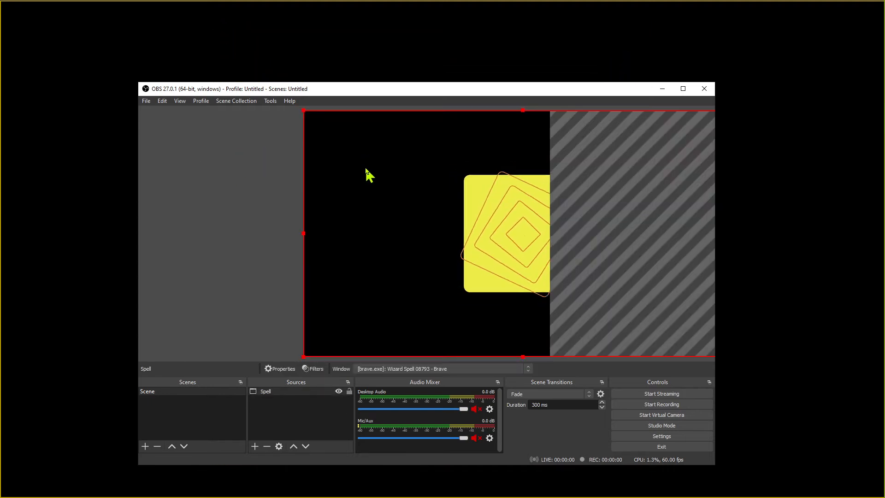
left_click(286, 204)
left_click(398, 181)
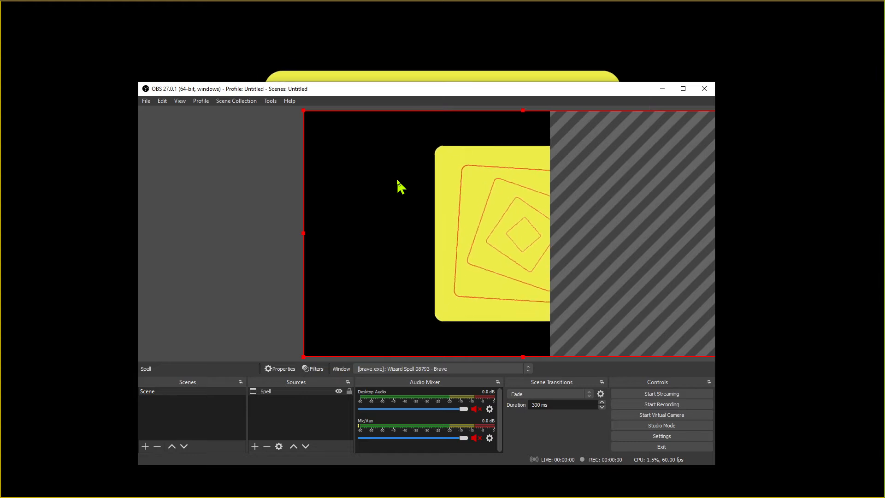
key("ctrl+d")
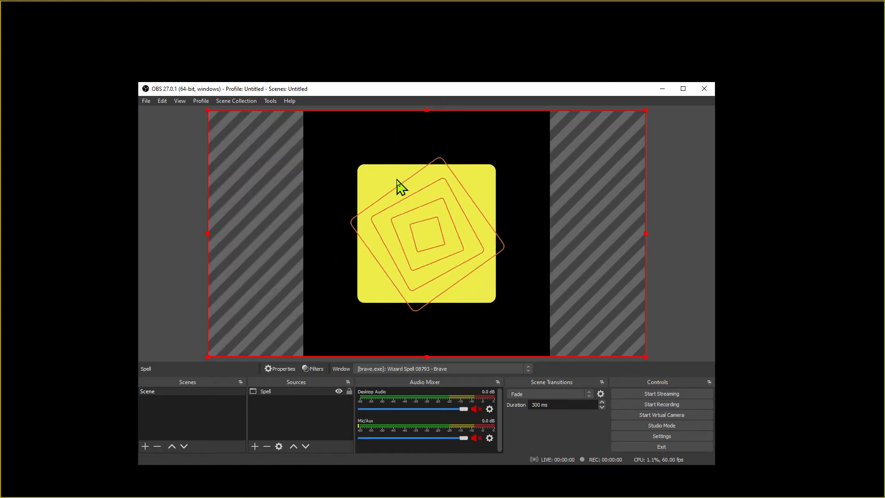
left_click(694, 216)
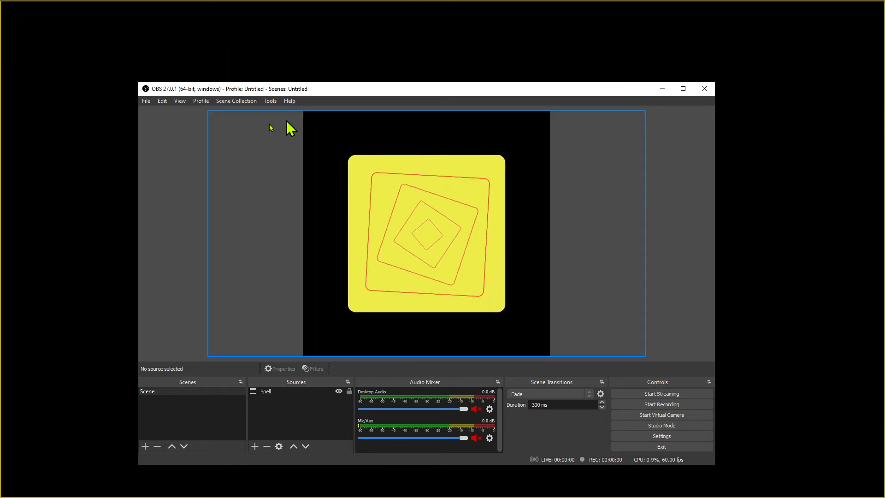
- Record a short test clip and a second take of about 30 seconds of the animation, with both audio channels muted
left_click(638, 406)
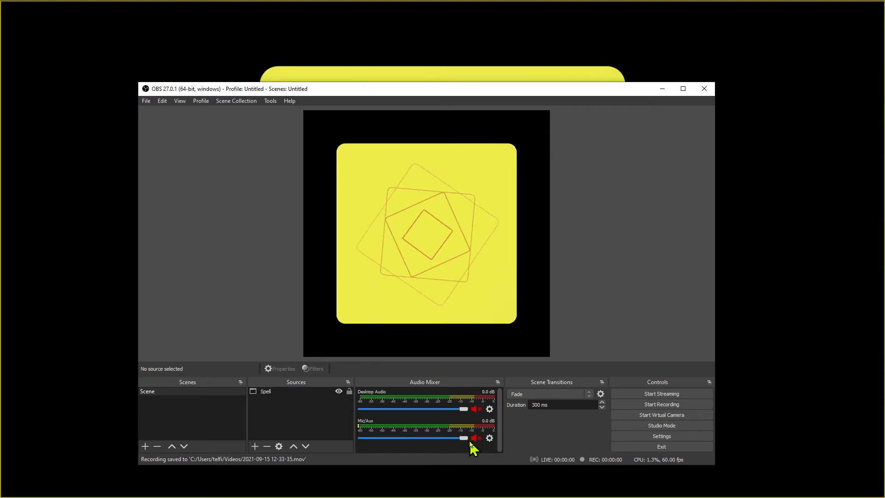
left_click(474, 408)
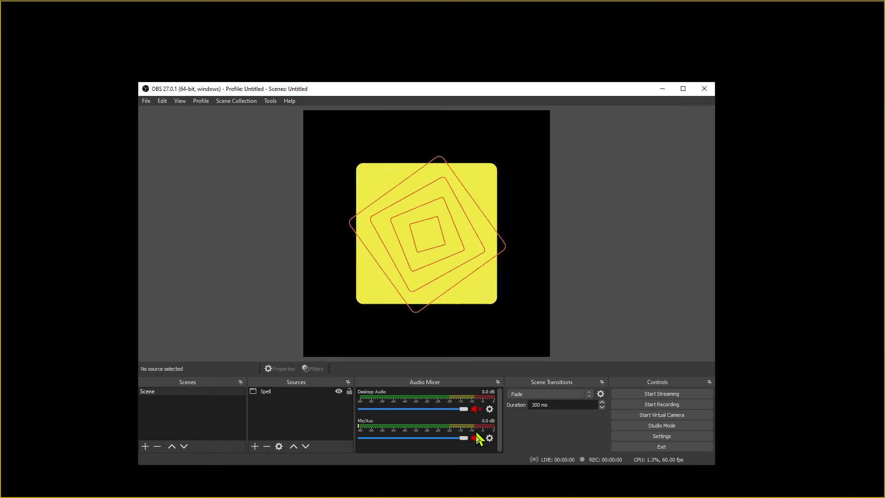
left_click(664, 404)
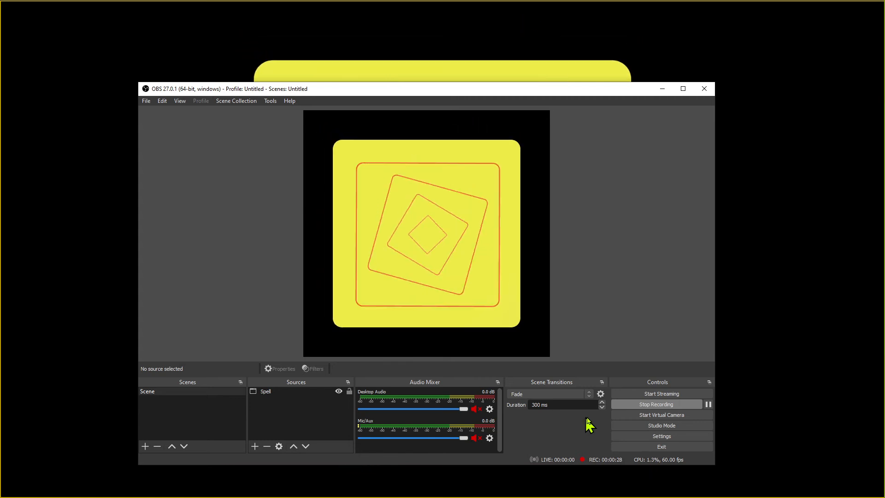
left_click(646, 404)
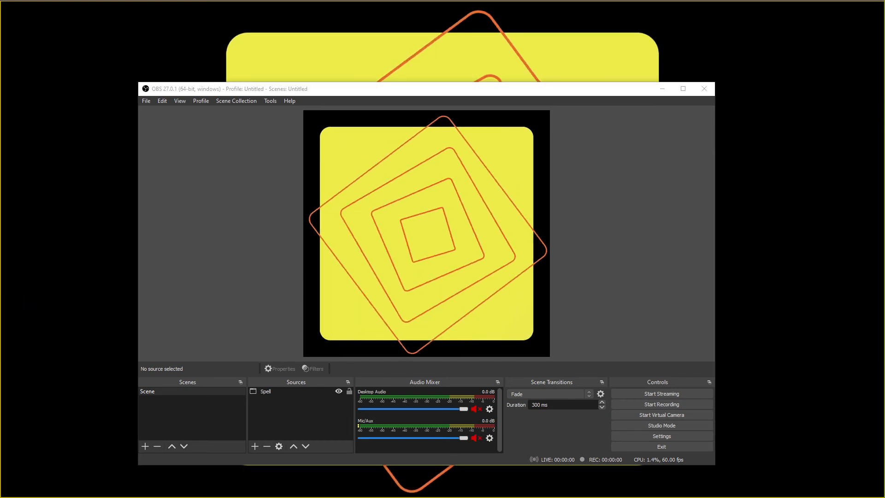
left_click(673, 436)
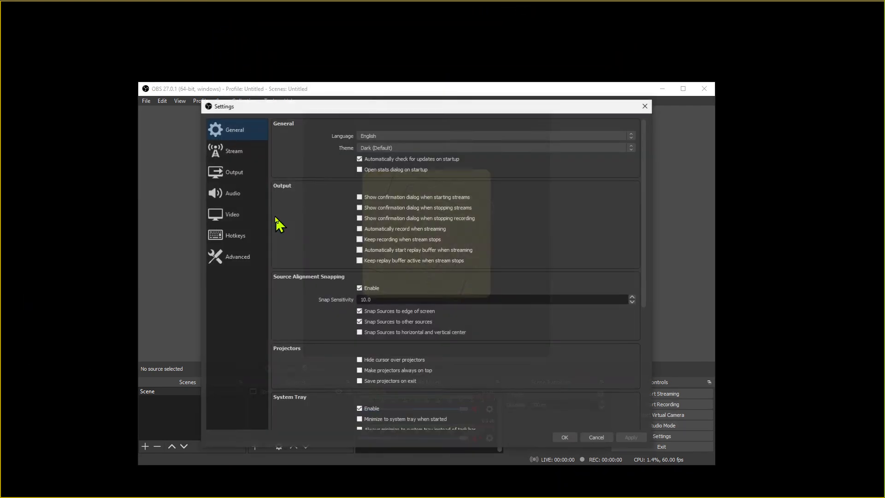
left_click(235, 173)
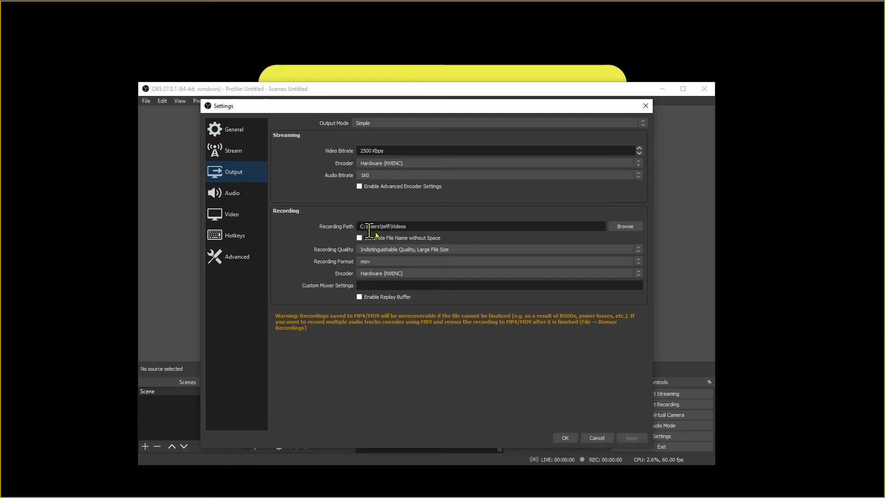
double_click(391, 226)
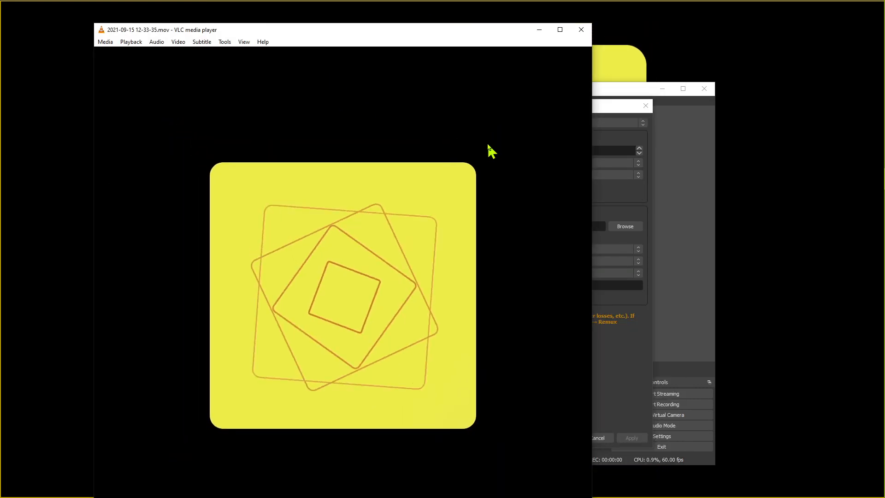
left_click_drag(419, 34, 401, 21)
left_click(44, 478)
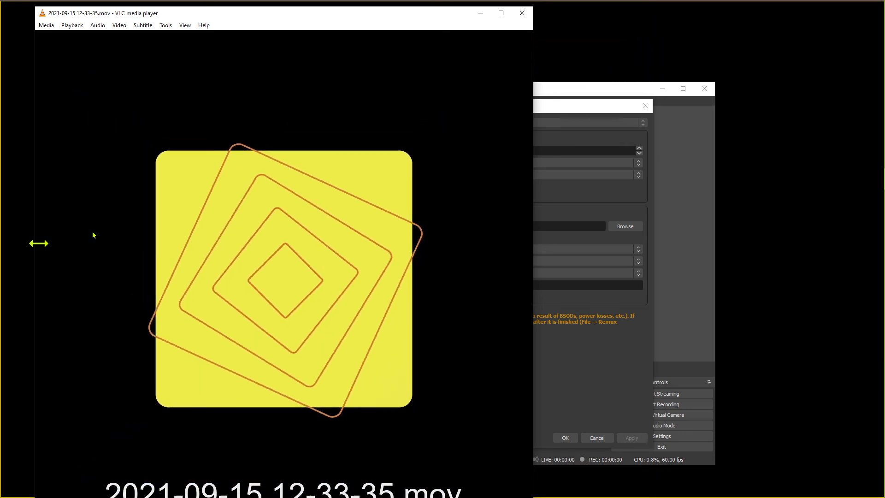
left_click(609, 13)
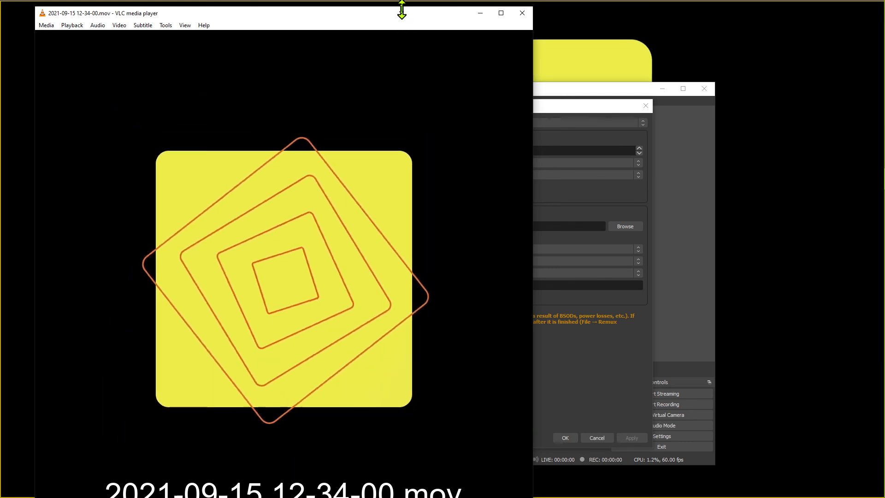
left_click_drag(401, 9, 397, 42)
left_click(386, 471)
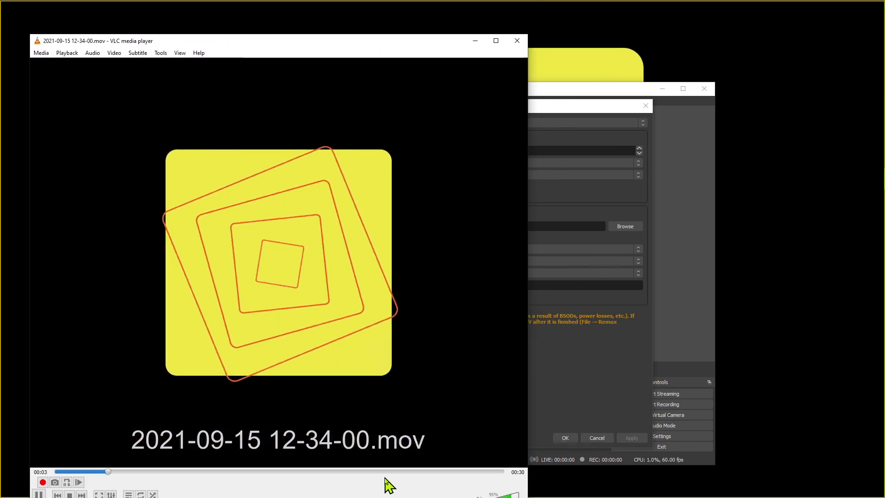